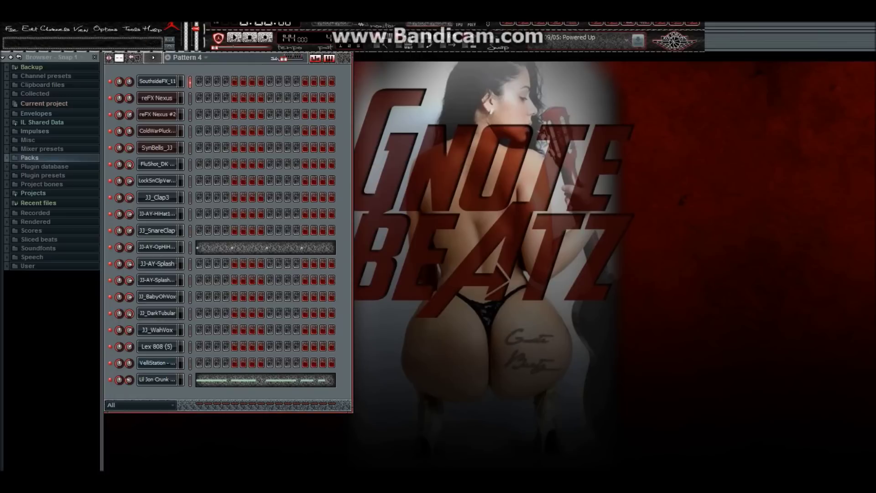
- Play Pattern 1 and view its FluShot_DK CrispyKick notes in the piano roll, with the playlist also shown
left_click(340, 46)
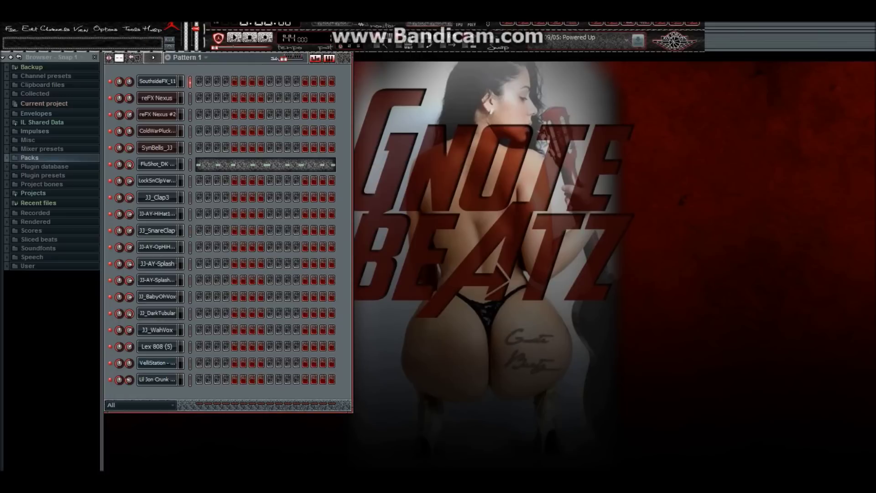
key("F5")
left_click_drag(584, 70, 566, 70)
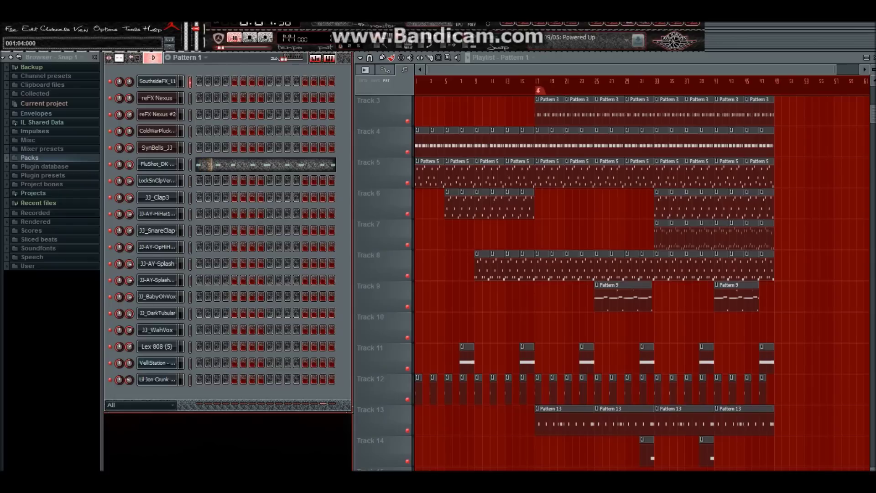
left_click(247, 165)
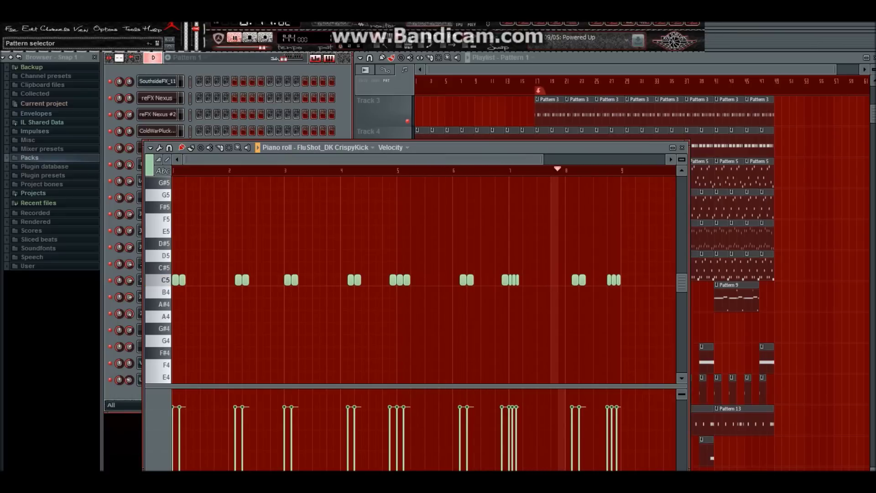
key("space")
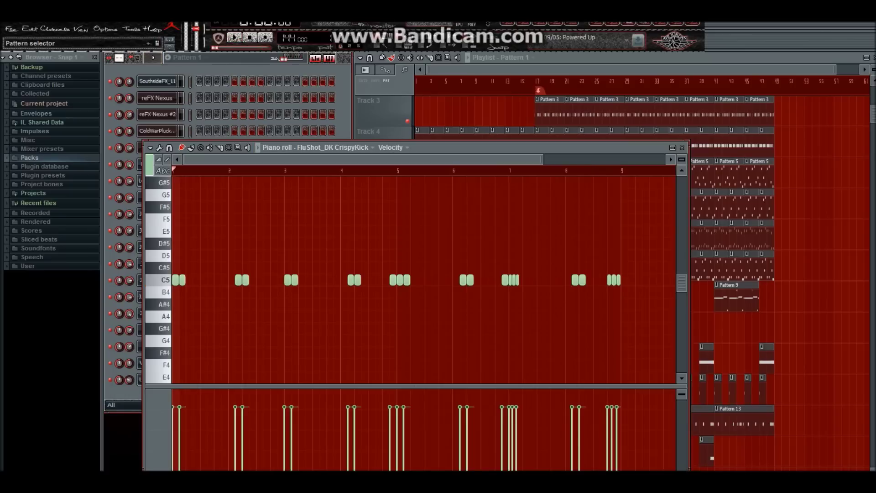
- Switch to Pattern 2, play it and view its JJ_WahVox notes in the piano roll
left_click(349, 46)
key("F6")
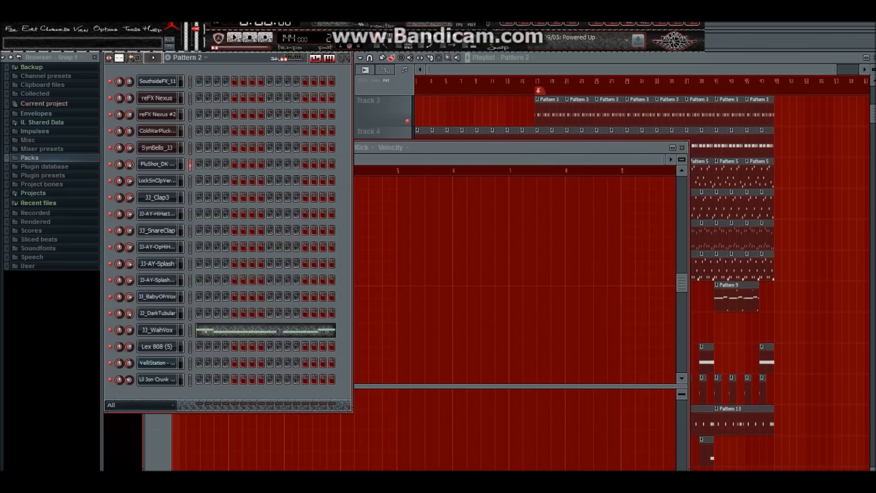
key("F7")
key("space")
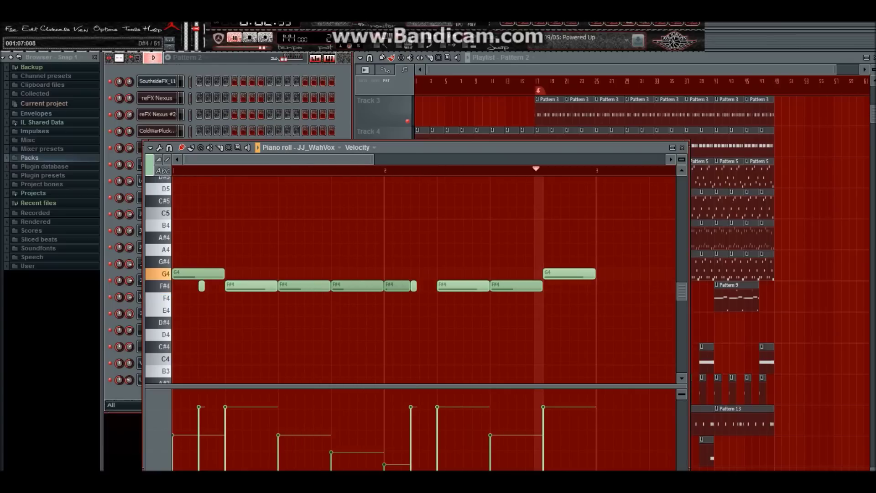
key("F6")
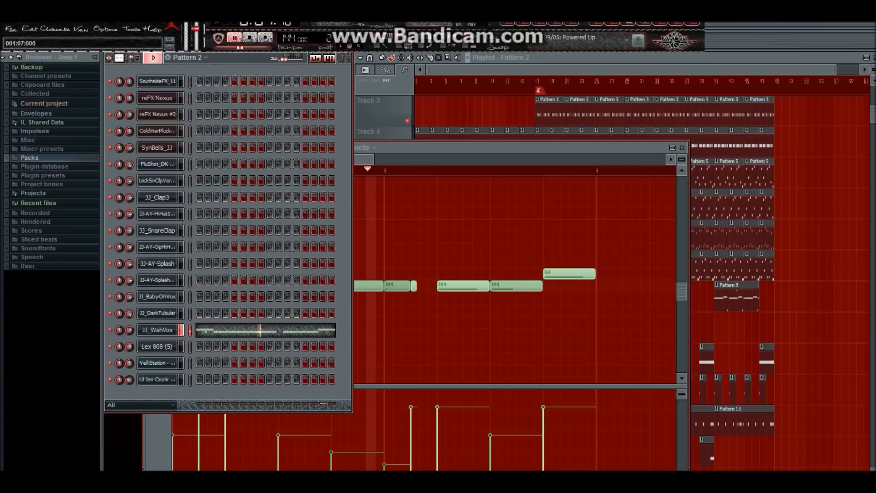
key("space")
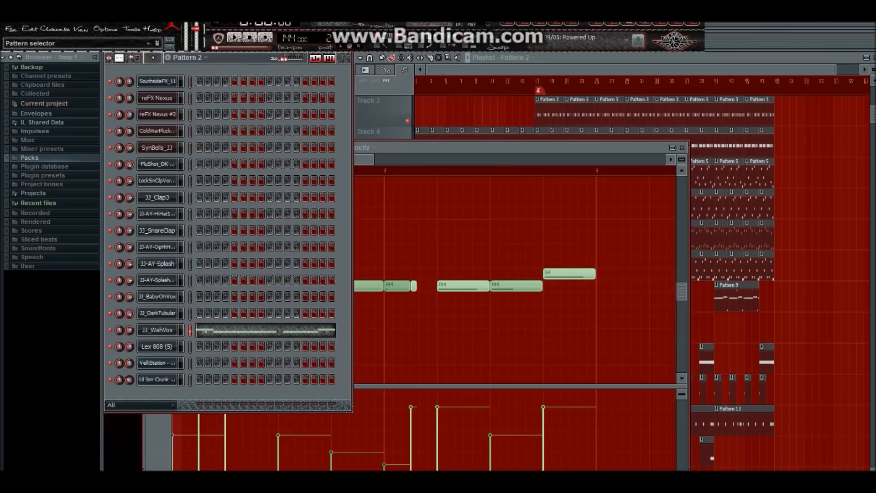
- Play Pattern 3 and view its JJ-AY-HiHat1Dry notes in the piano roll
key("space")
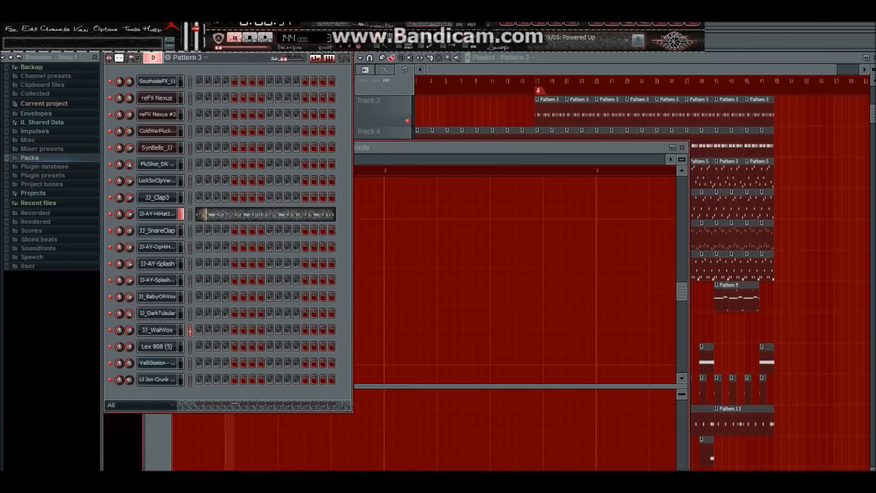
key("F7")
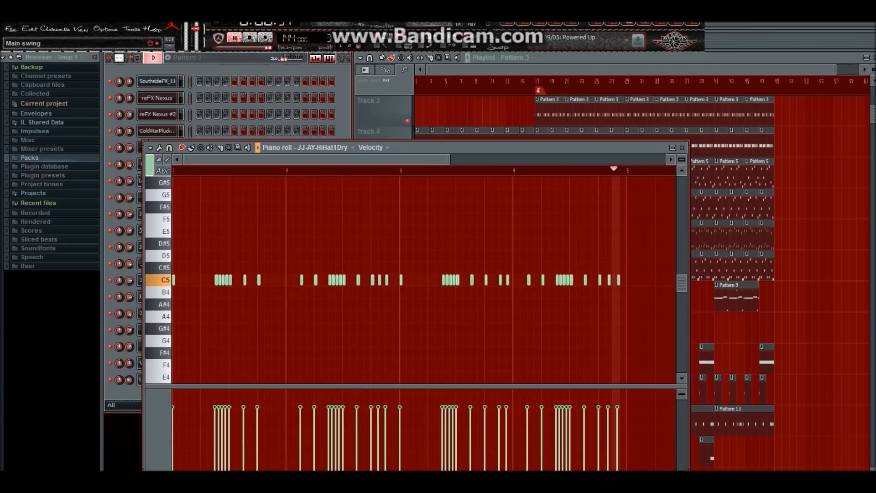
key("space")
- Play Pattern 4 and view its JJ-AY-OpHiHat1 and Lil Jon Crunk HiHat notes, moving the piano roll clear of the channel rack
scroll(328, 39, "up", 1)
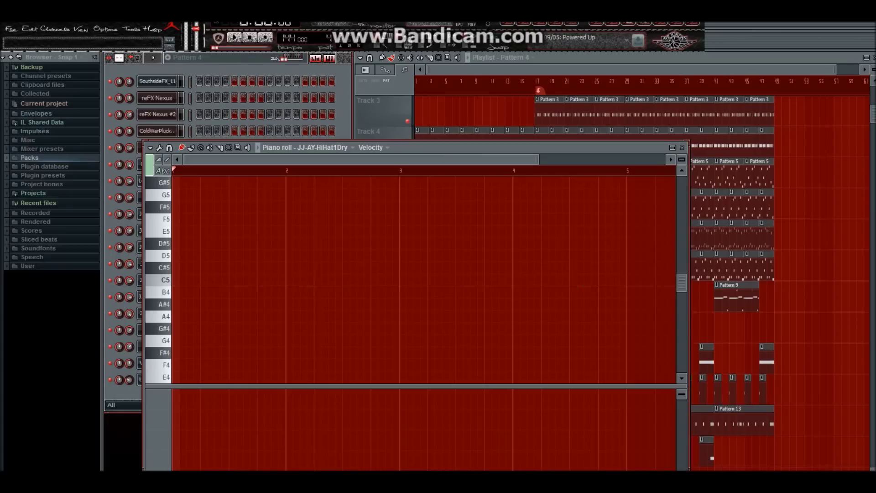
left_click(315, 67)
left_click(287, 245)
key("space")
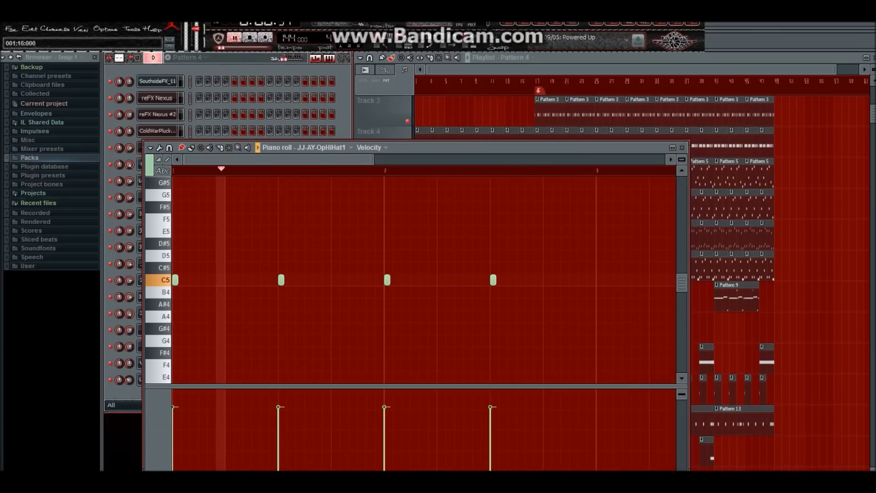
left_click_drag(436, 147, 593, 128)
left_click(246, 379)
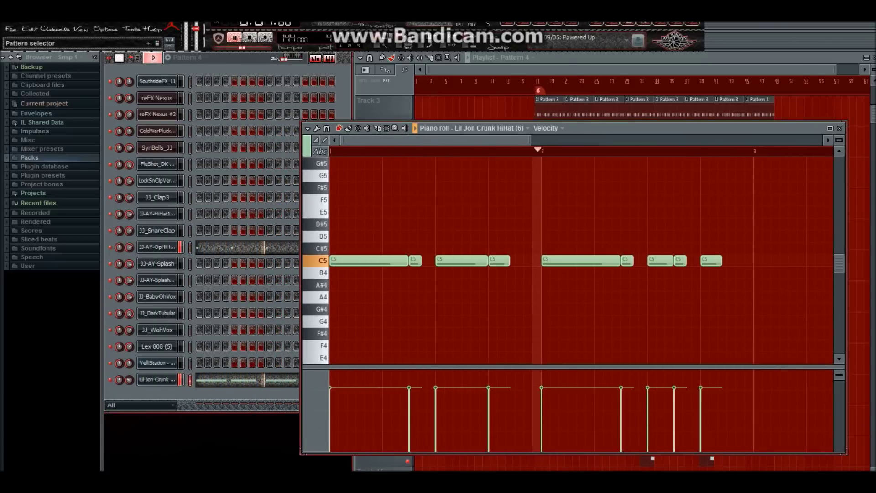
key("space")
- Play Pattern 5 and inspect the ColdWarPluck_JJ synth's plugin window, then close it
key("KP_Add")
key("space")
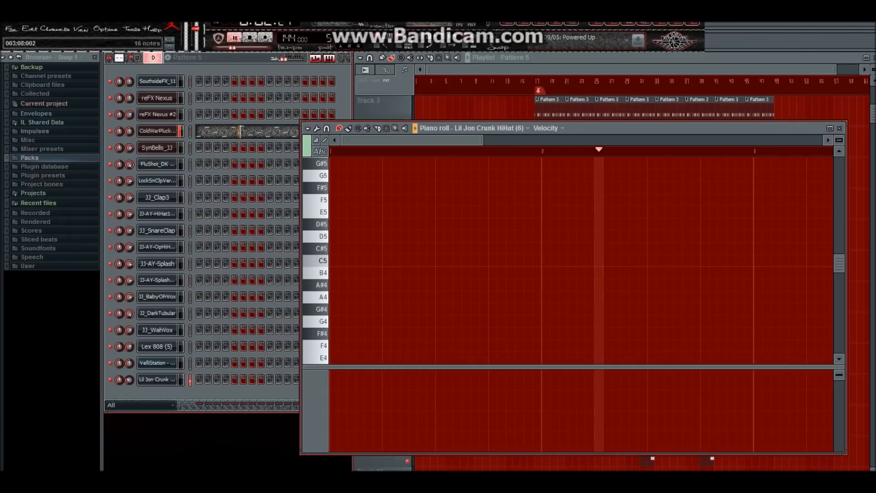
left_click(157, 131)
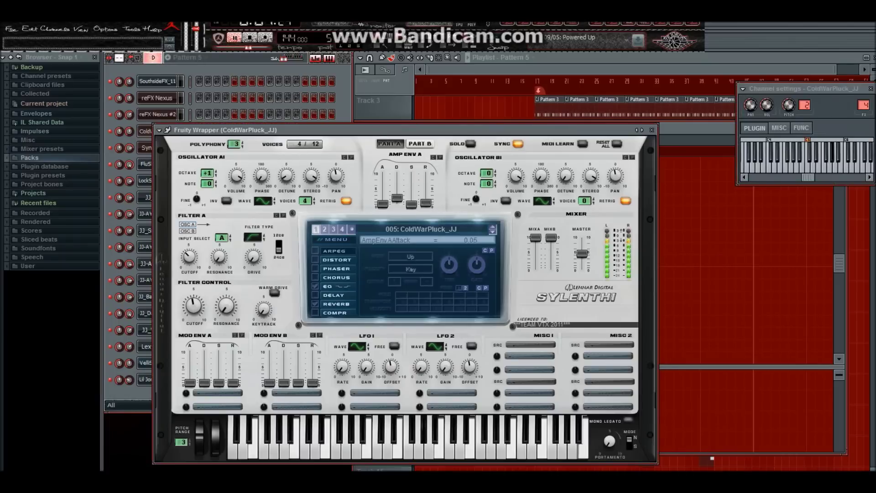
left_click_drag(365, 130, 523, 143)
left_click(157, 132)
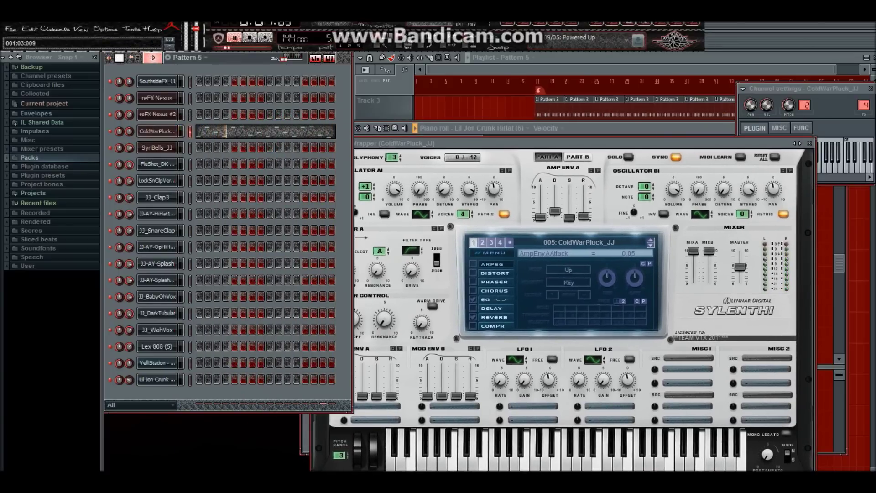
left_click(810, 143)
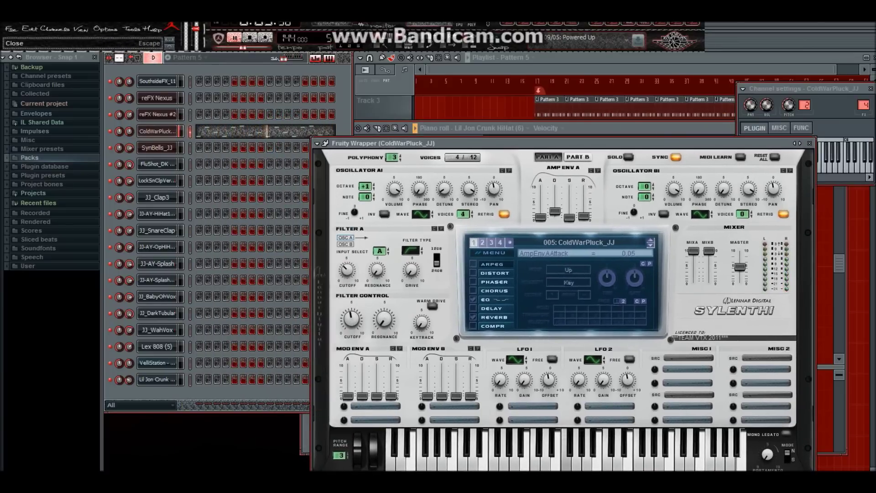
- View Pattern 5's ColdWarPluck_JJ notes in the piano roll and stop playback
left_click(637, 128)
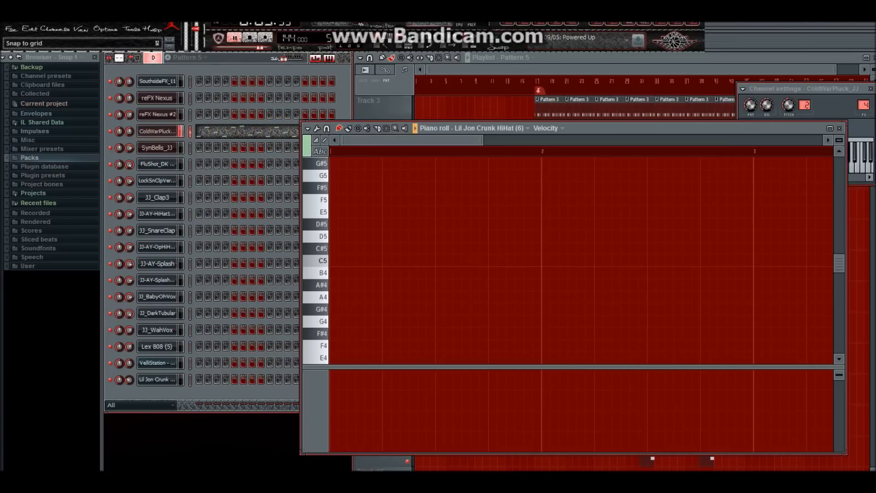
left_click(283, 132)
key("space")
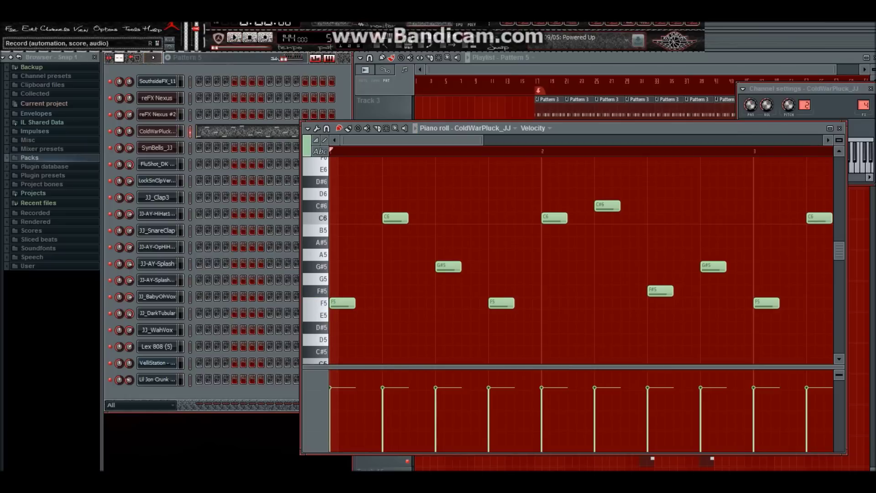
- Switch to Pattern 6, view its SynBells_JJ notes in the piano roll and play it
scroll(329, 39, "up", 1)
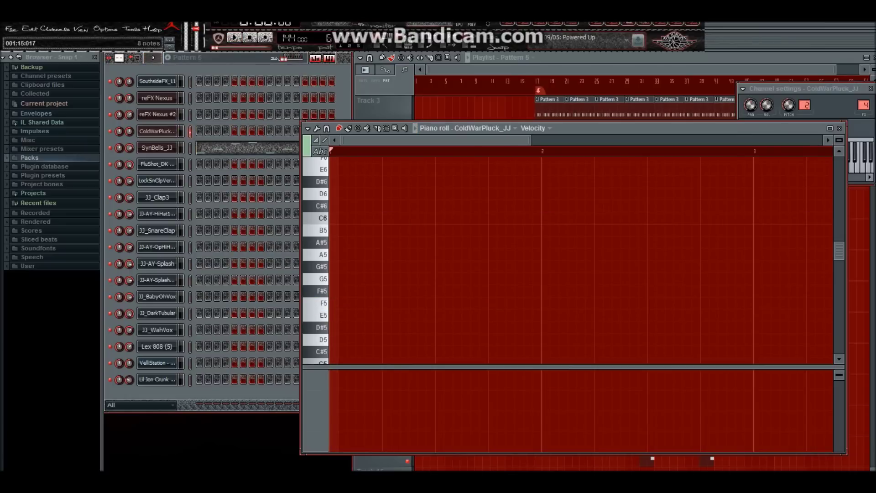
left_click(277, 148)
key("space")
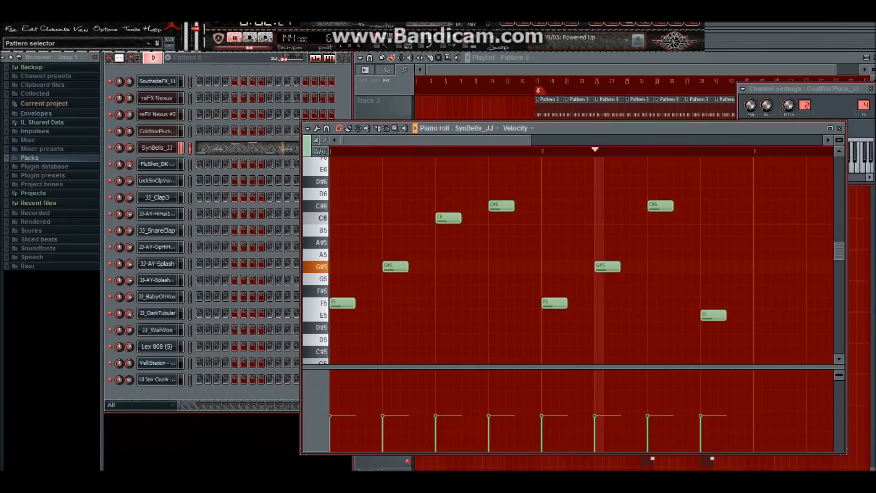
key("space")
- Switch to Pattern 7, play it and view its VelliStation SoundFont notes in the piano roll
key("KP_Add")
key("space")
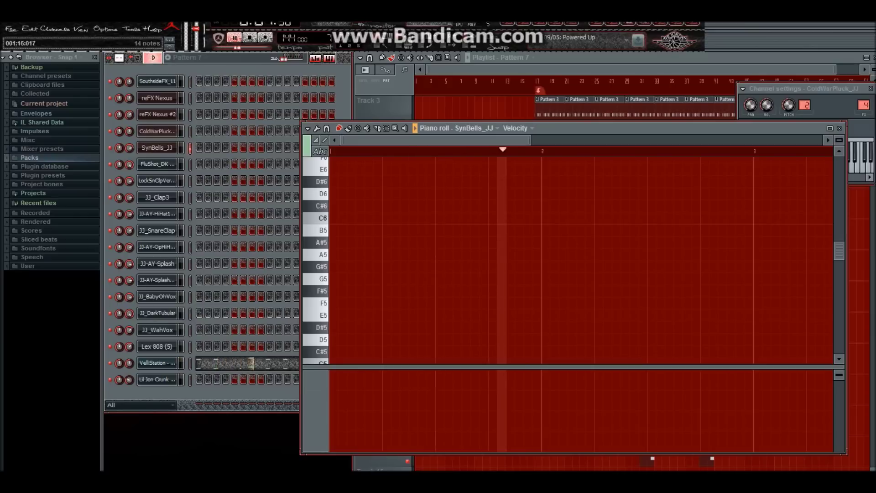
left_click(249, 363)
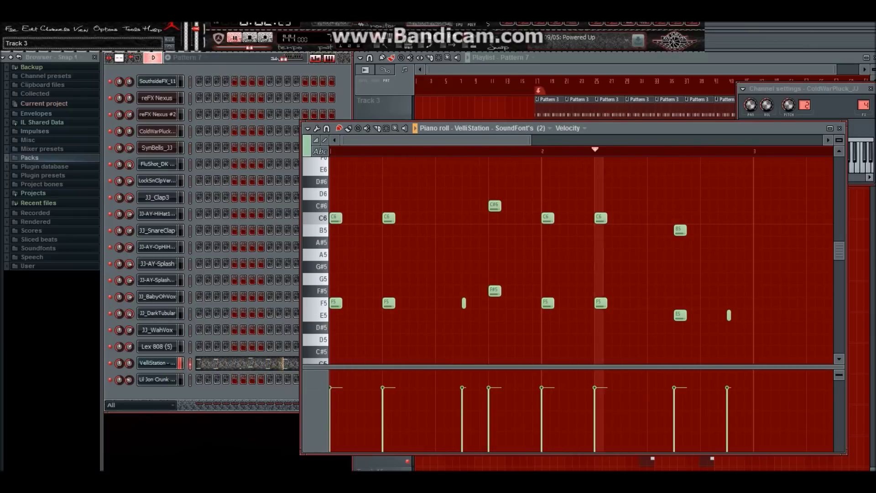
key("space")
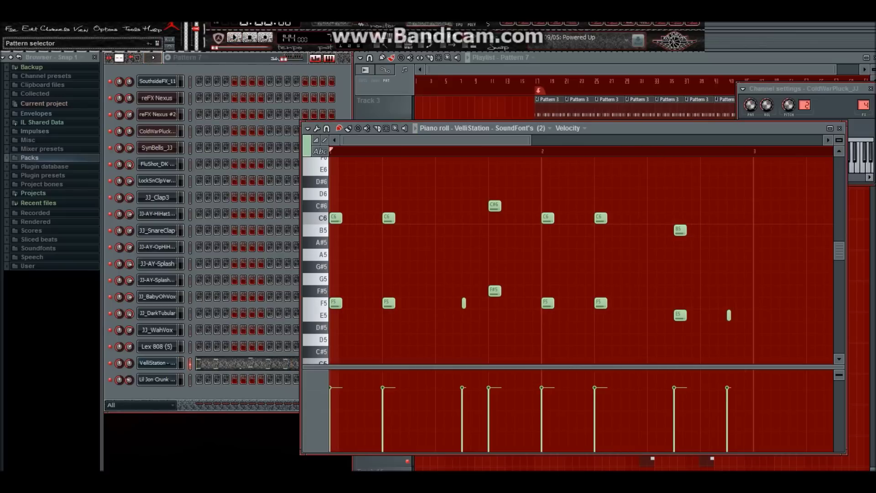
- Switch to Pattern 8, play it and view its reFX Nexus #2 notes in the piano roll
scroll(328, 38, "up", 1)
key("space")
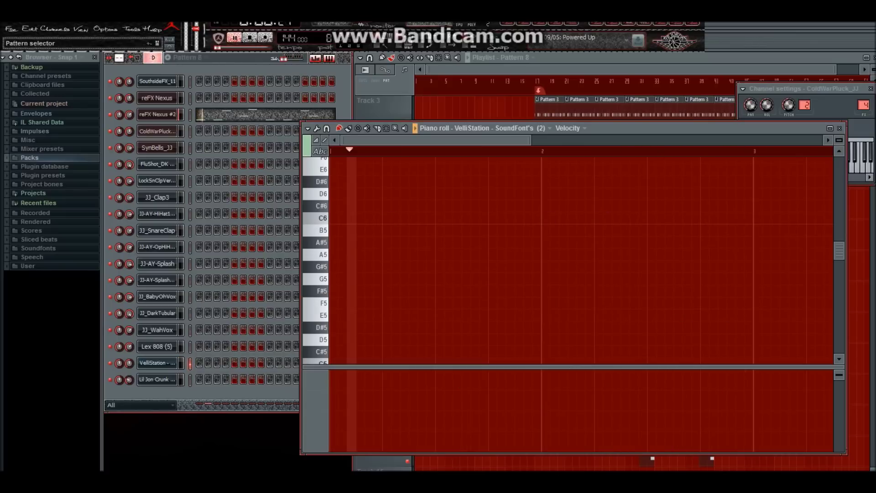
left_click(244, 115)
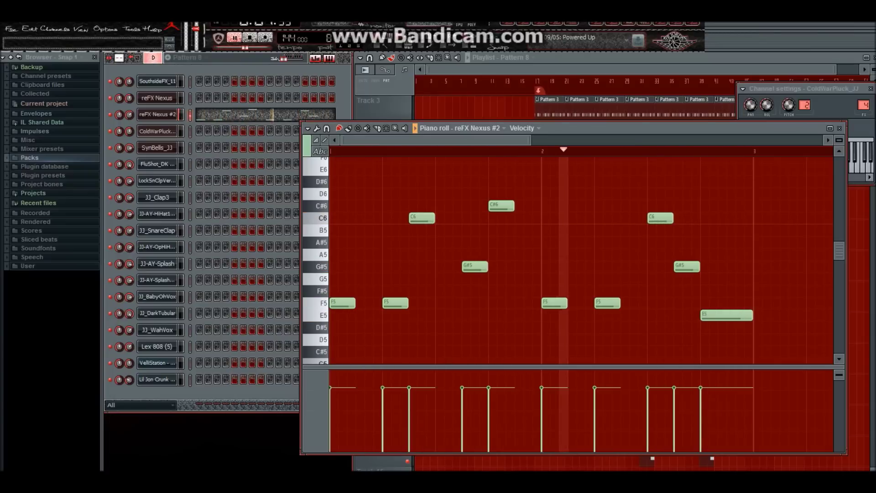
key("space")
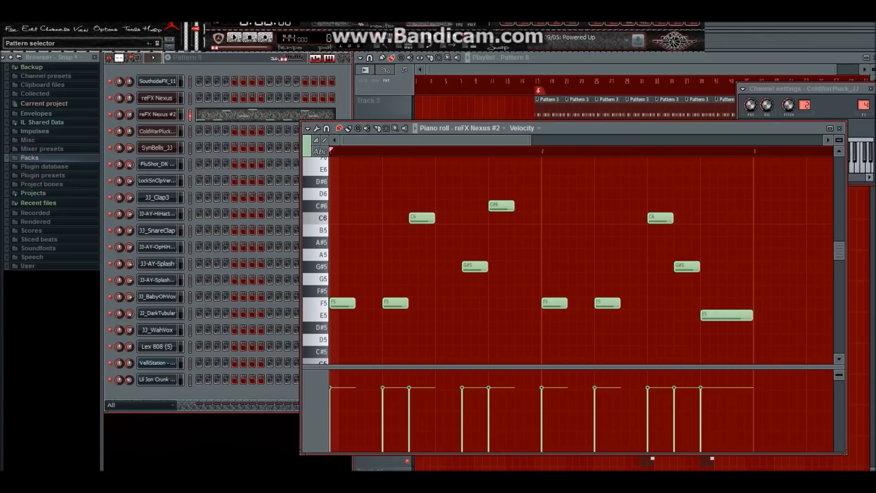
- Switch to Pattern 9, play it and view the full sequence of Lex 808 notes in the piano roll
key("KP_Add")
left_click(203, 346)
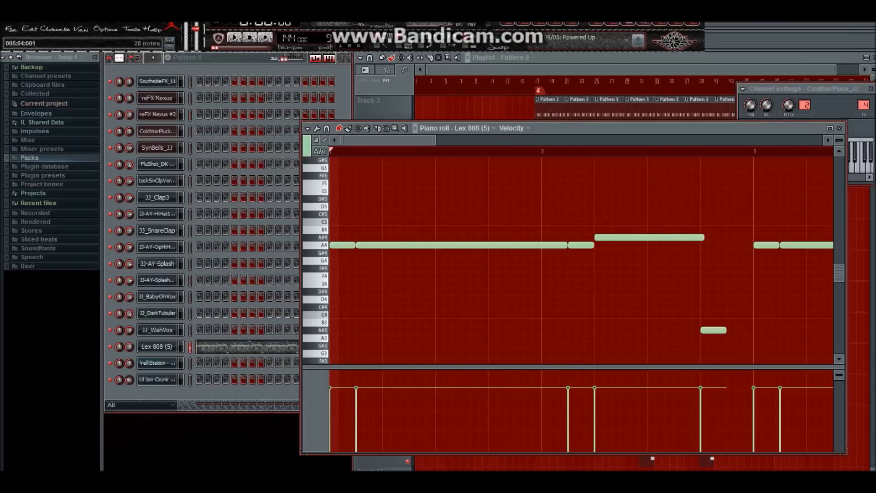
key("space")
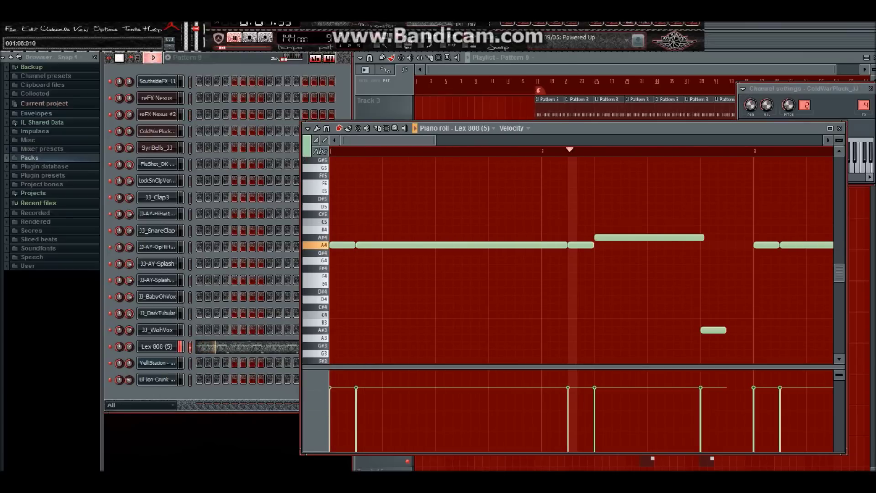
scroll(581, 260, "down", 4)
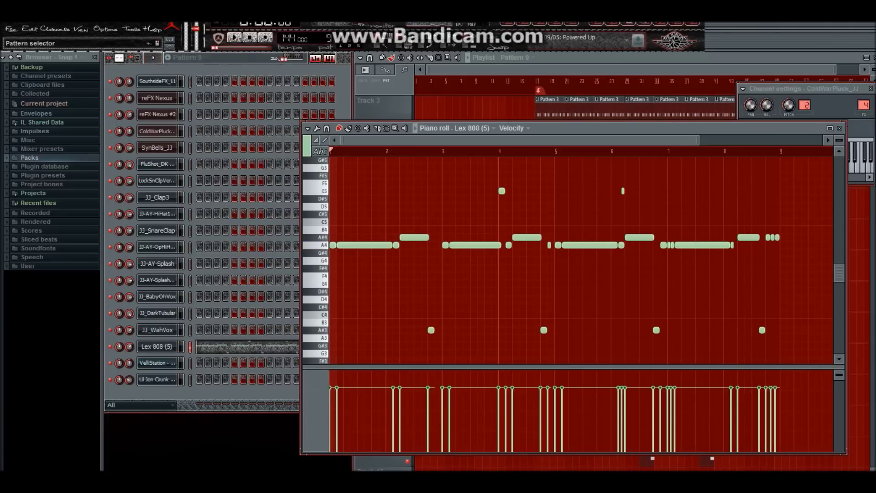
- Switch to Pattern 11 and play its SouthsideFX_11 and JJ-AY-Splash parts
left_click_drag(328, 39, 329, 30)
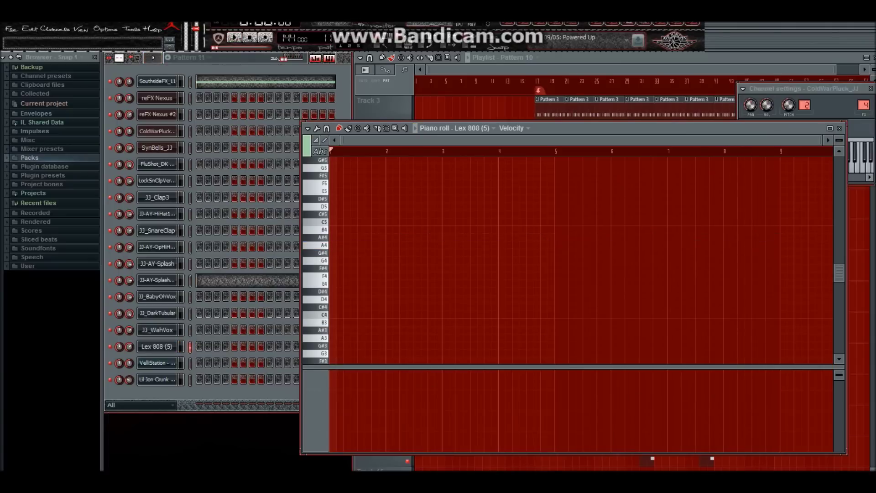
key("space")
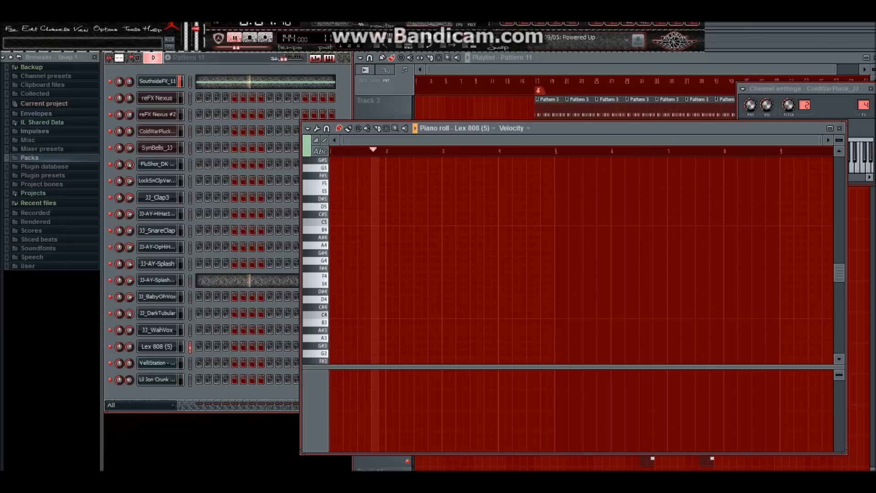
key("space")
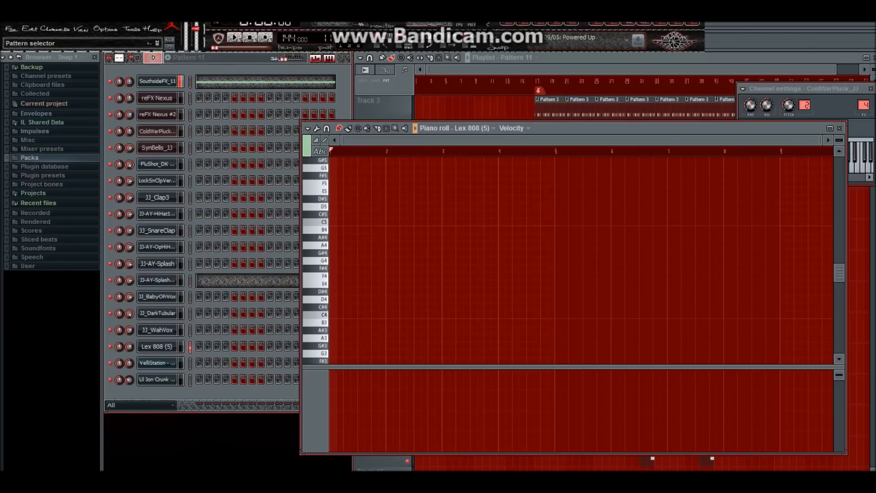
- Move on past Pattern 11 to Pattern 13 and play its LockSnClp and JJ_SnareClap parts
left_click_drag(328, 38, 328, 34)
key("space")
left_click_drag(328, 39, 328, 34)
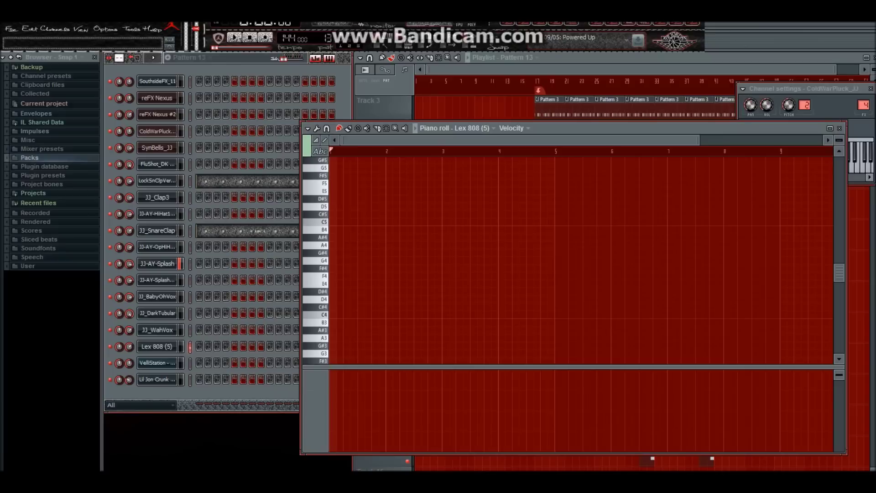
key("space")
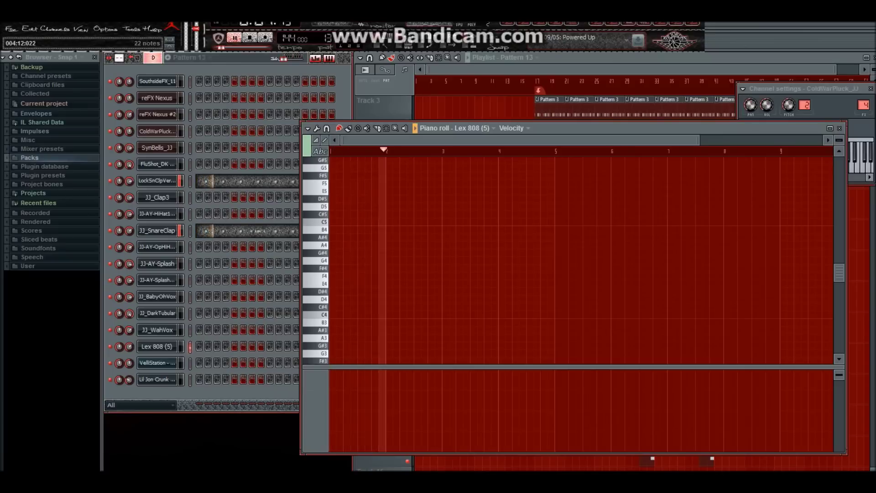
- View the full sequences of LockSnClpVerb_JJ and JJ_SnareClap notes of Pattern 13 in the piano roll, and stop playback
left_click(256, 181)
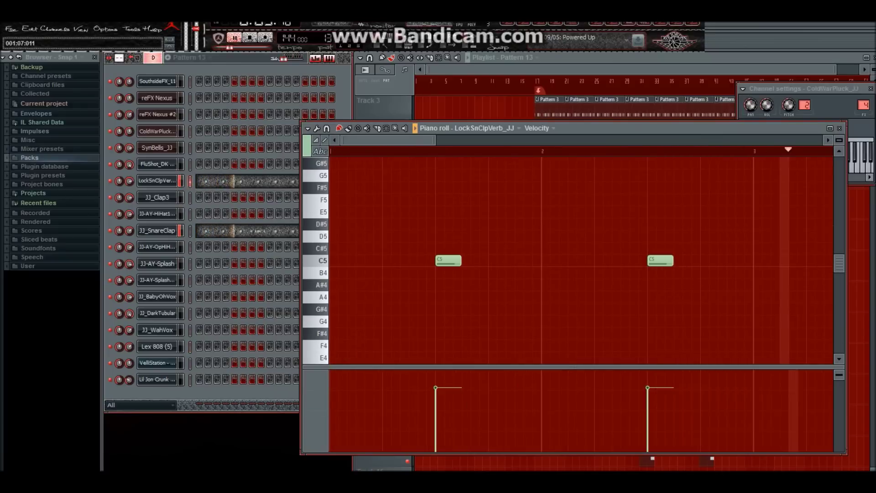
scroll(411, 265, "down", 2)
scroll(579, 260, "down", 3)
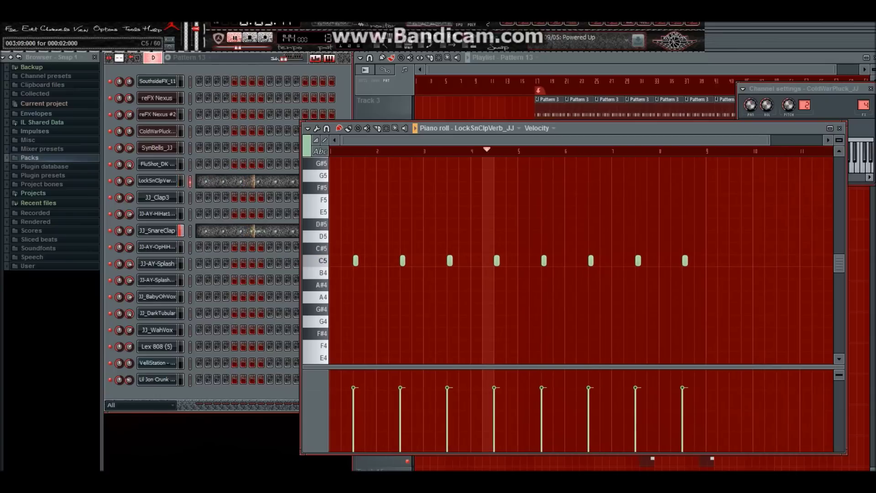
left_click(255, 232)
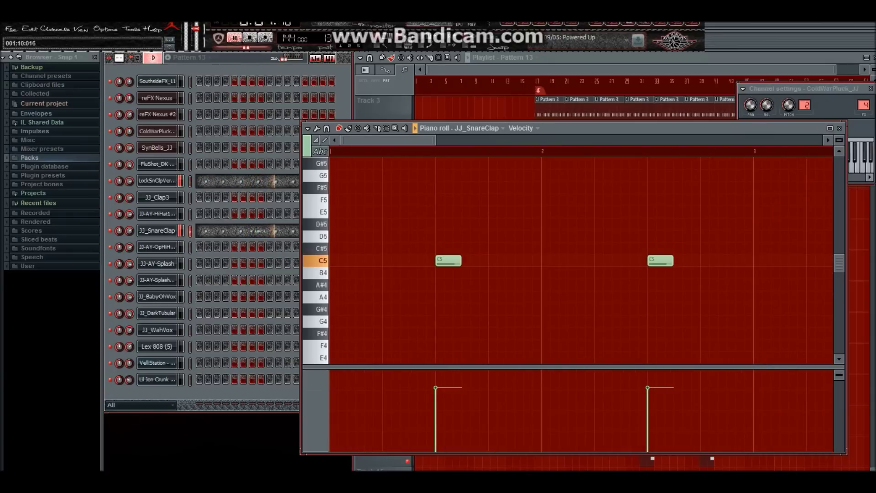
scroll(579, 260, "down", 4)
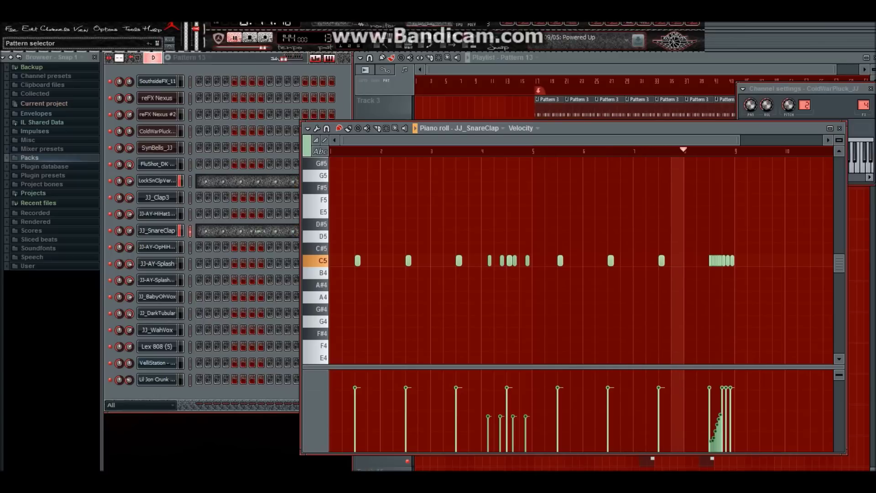
key("space")
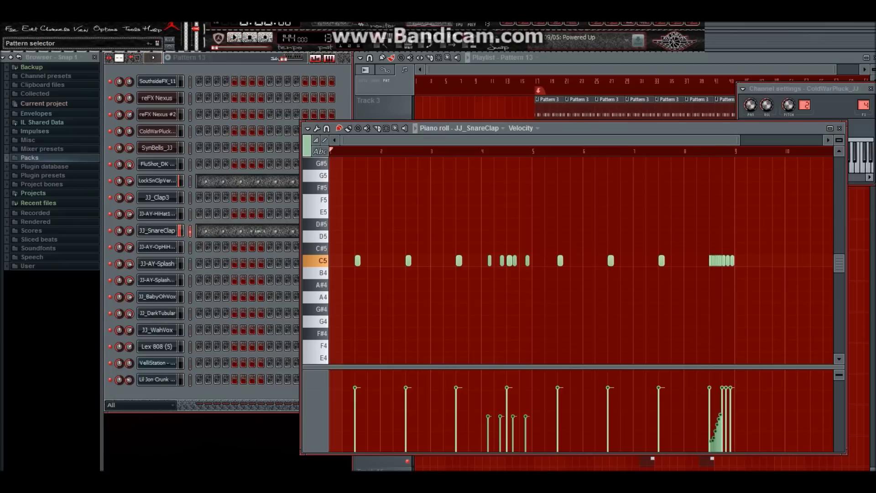
- Switch to Pattern 14, play its reFX Nexus part and stop playback
key("KP_Add")
key("space")
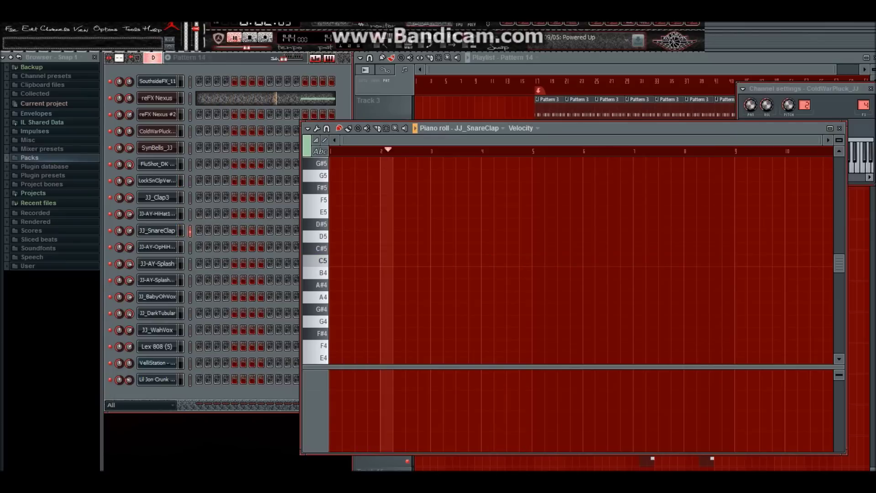
key("space")
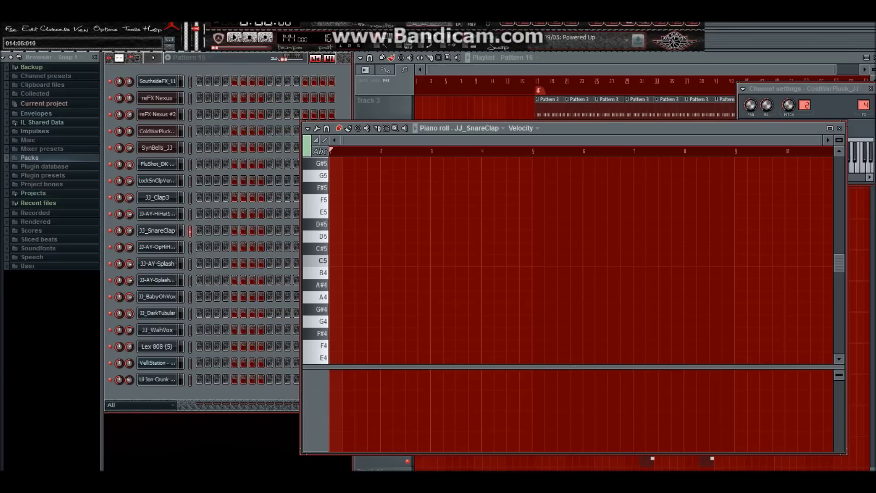
- Bring the playlist to the front, change from pattern to song mode and play the whole arrangement
left_click(524, 108)
left_click(219, 38)
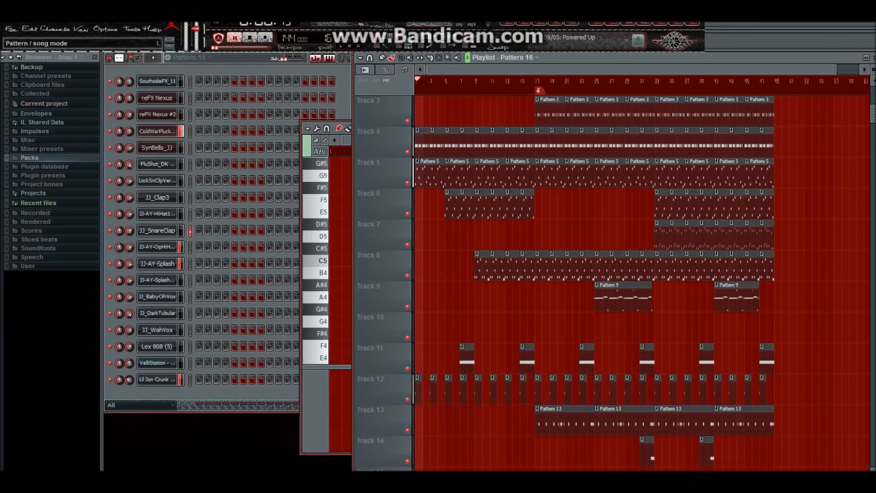
key("space")
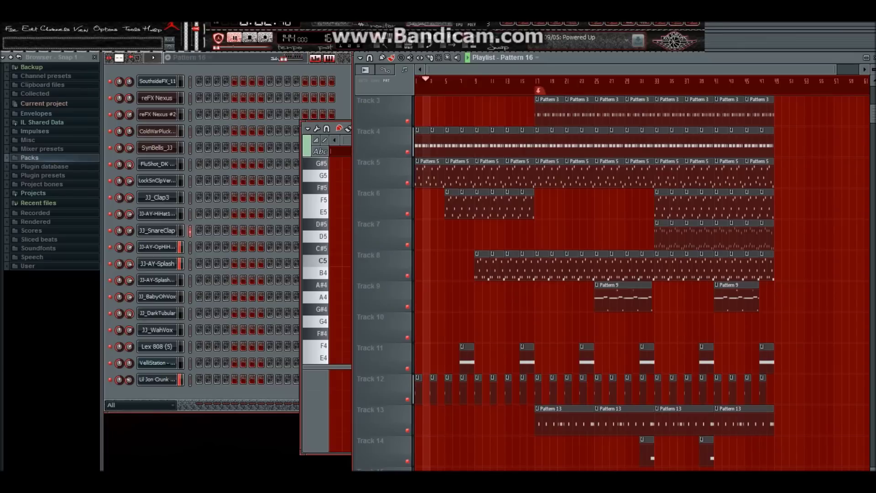
- Show the mixer over the playlist and look through all its tracks while the song plays
key("F9")
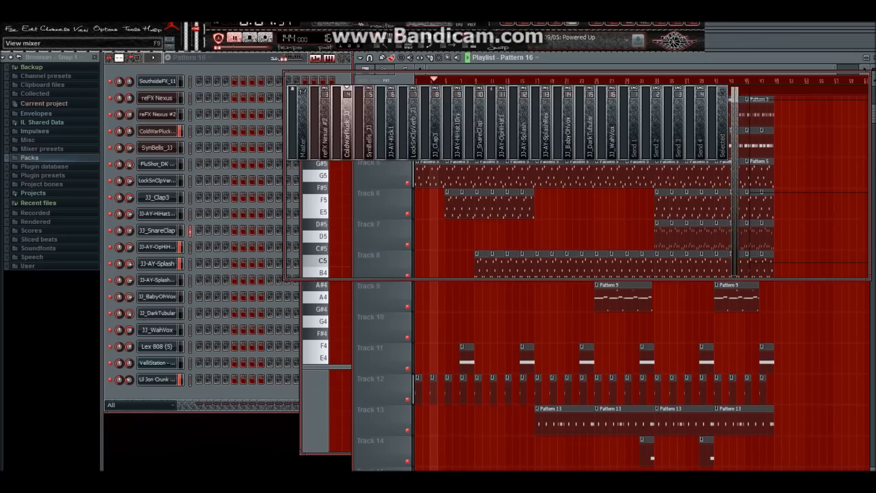
left_click_drag(565, 78, 528, 87)
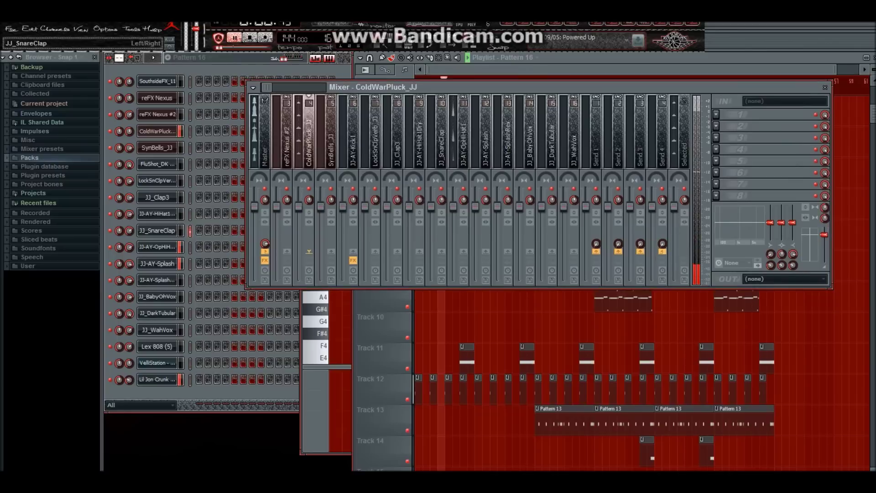
scroll(434, 183, "up", 2)
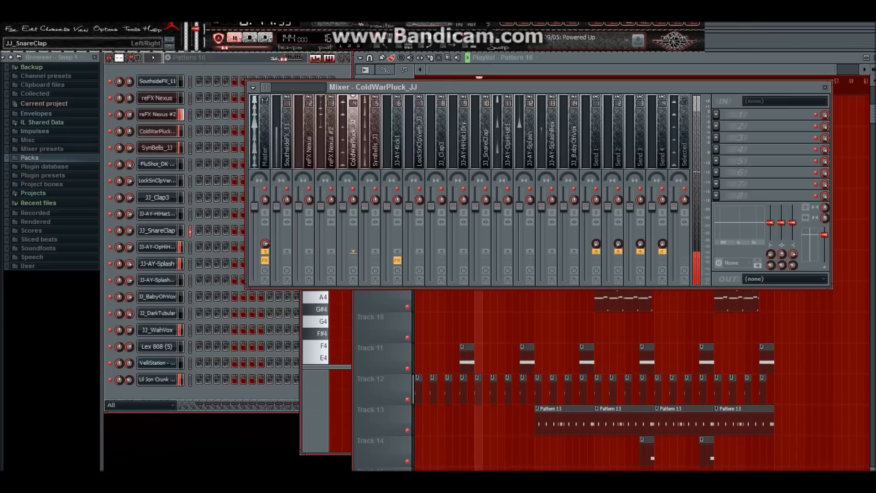
scroll(485, 137, "down", 6)
scroll(484, 136, "up", 8)
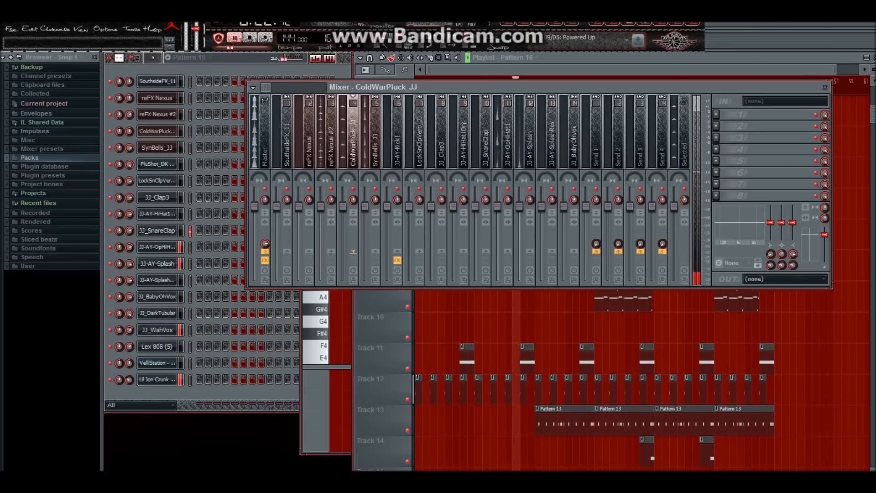
- Return to the playlist and maximize it to show the full arrangement during playback
key("F5")
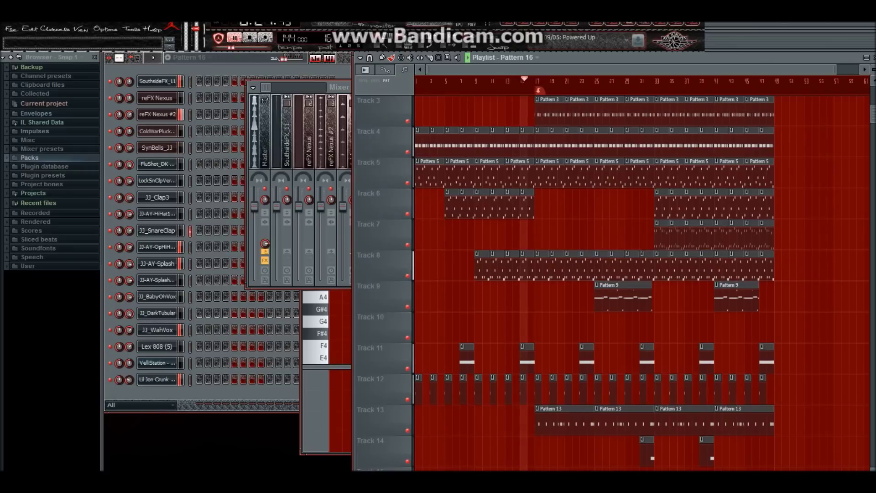
key("Return")
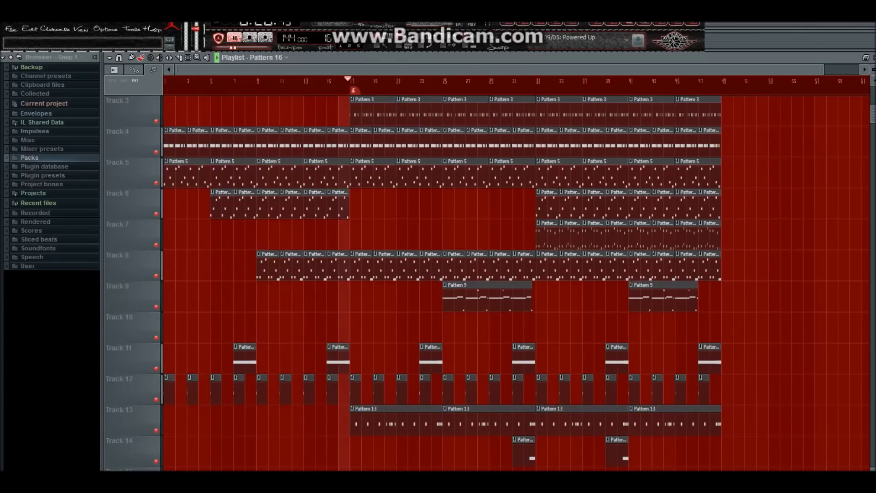